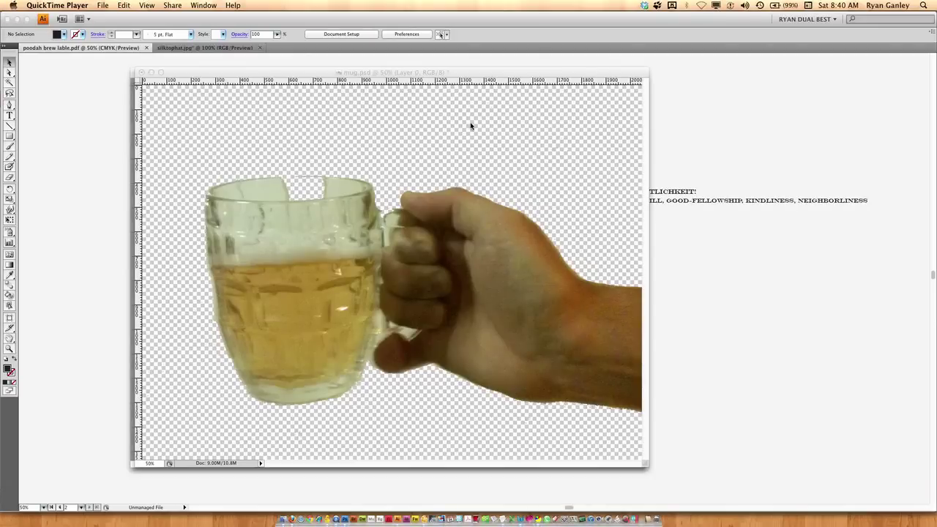
Shift the mug.psd window aside, switch to Illustrator and look over the Poodah Brew label designs with nothing selected
click(452, 72)
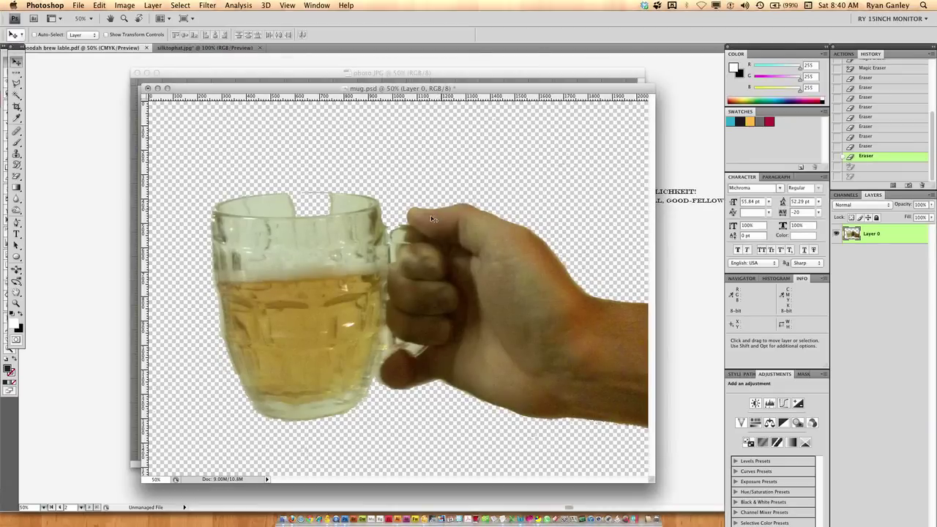
drag(534, 88, 489, 84)
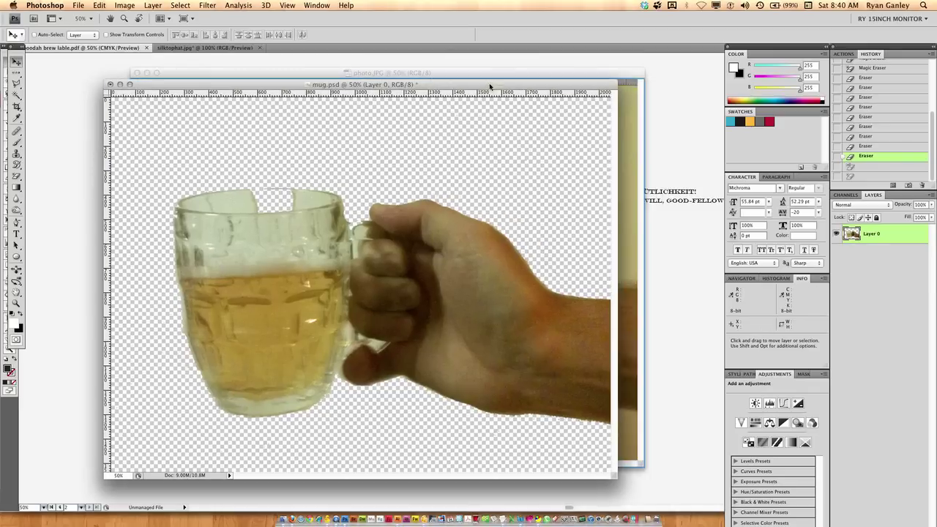
click(678, 263)
click(414, 291)
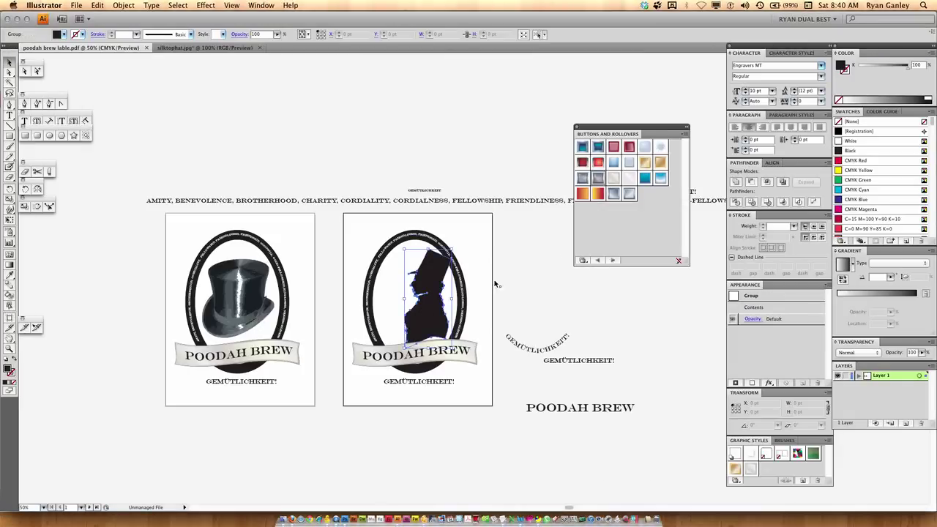
click(497, 284)
drag(439, 312, 464, 285)
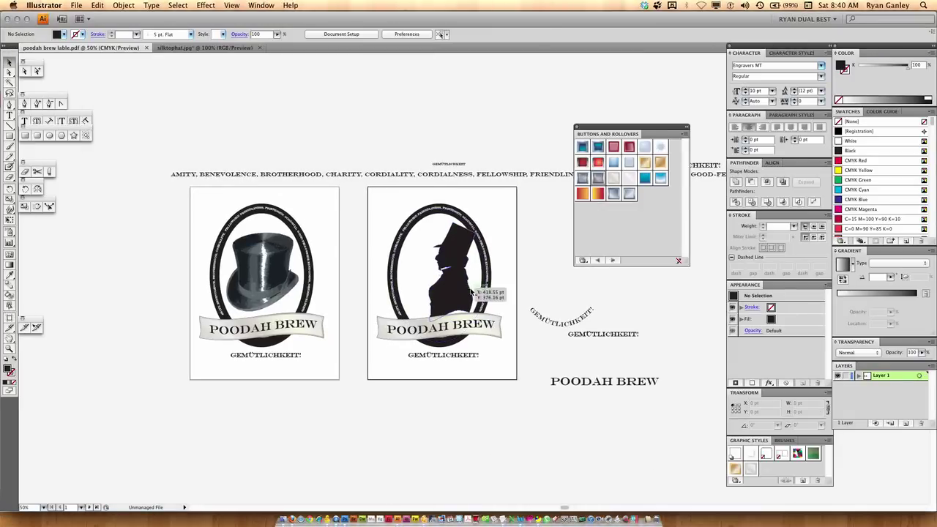
Switch to Photoshop and view the original photo.JPG of the hand holding the mug, repositioning its window
key(F9)
key(super+Tab)
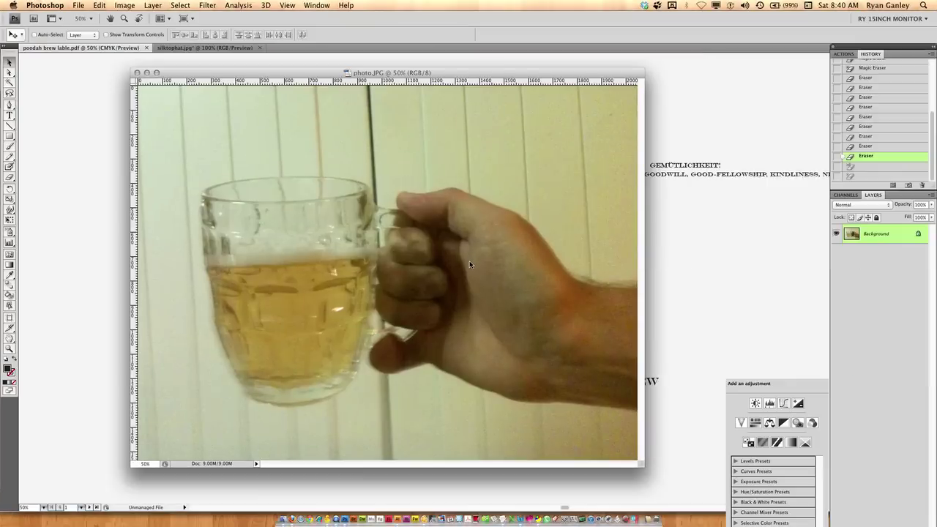
mouse_move(281, 71)
mouse_down()
mouse_move(295, 70)
mouse_move(283, 70)
mouse_up()
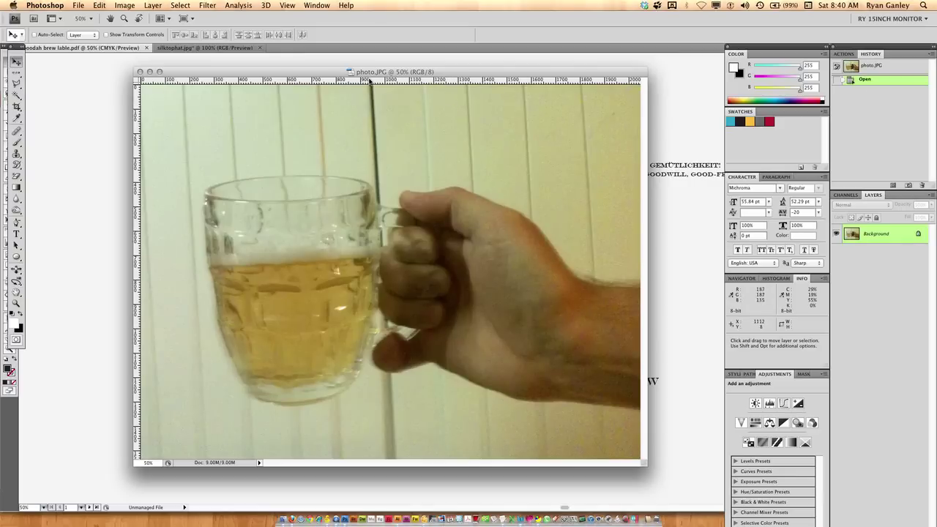
drag(323, 74, 349, 107)
key(ctrl+Up)
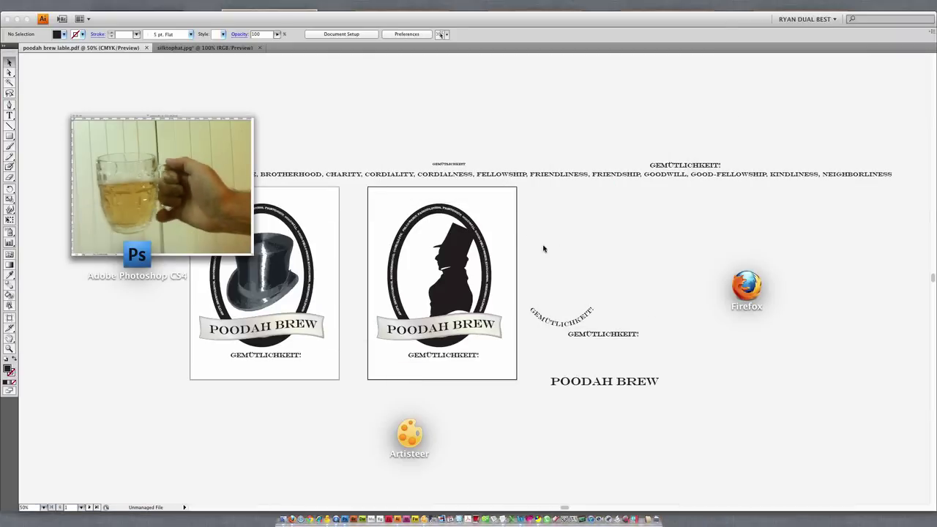
click(307, 256)
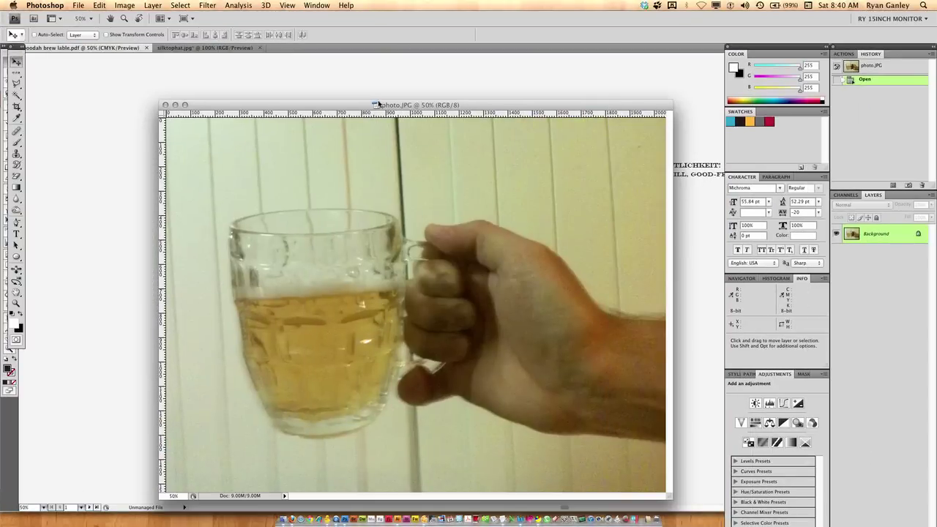
drag(379, 104, 376, 95)
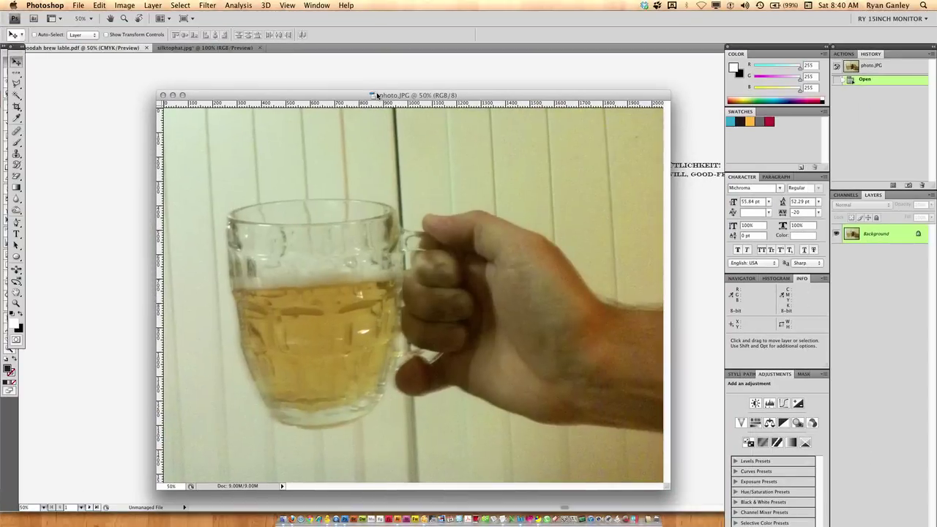
Bring the cut-out mug.psd document in front of the original photo in Photoshop
click(224, 61)
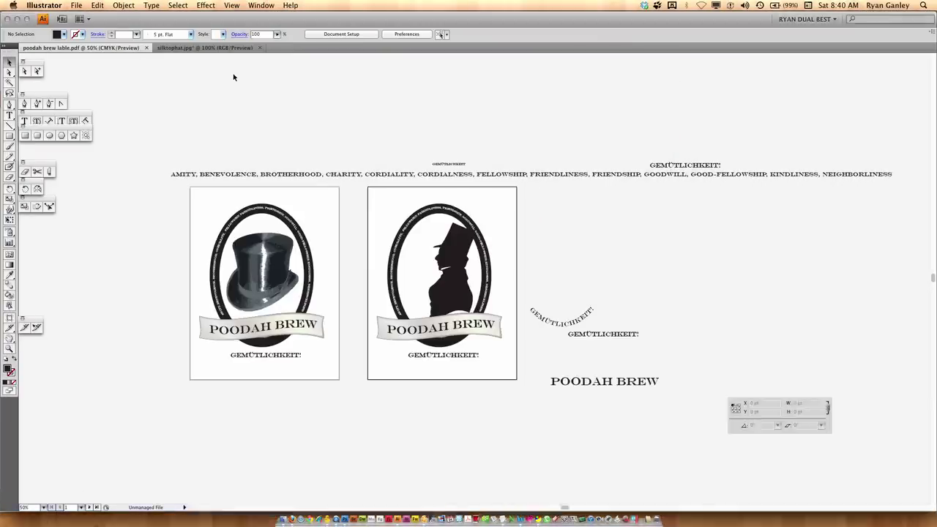
key(ctrl+Up)
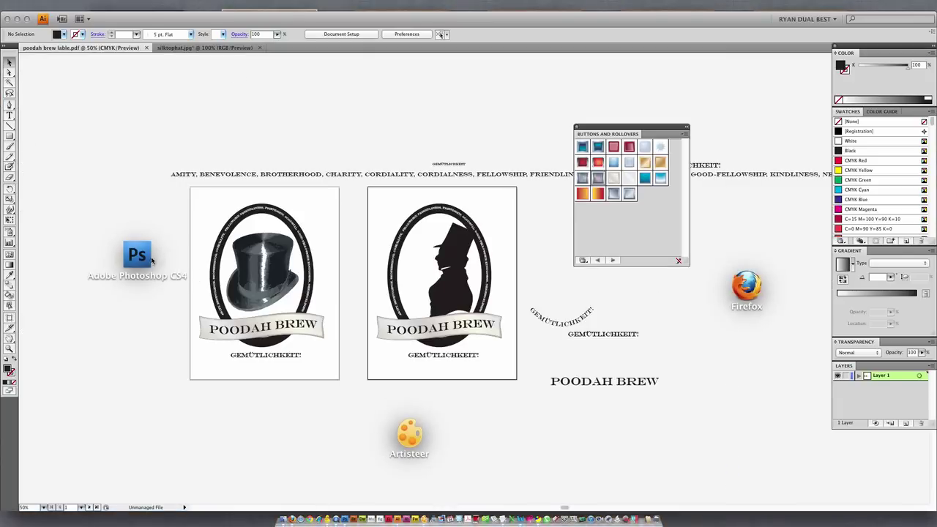
double_click(151, 260)
click(116, 234)
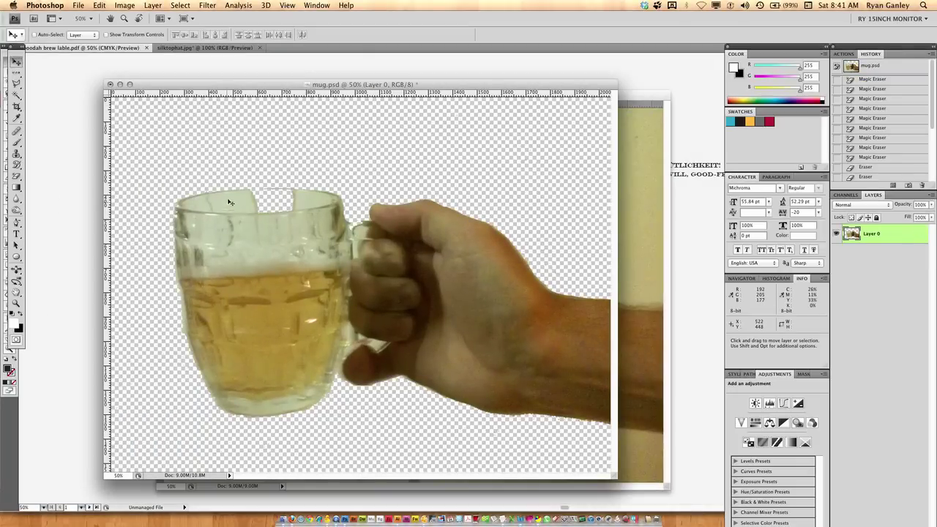
Erase leftover background inside the mug's glass rim and handle with the Magic Eraser, toggling undo to compare the results
click(16, 176)
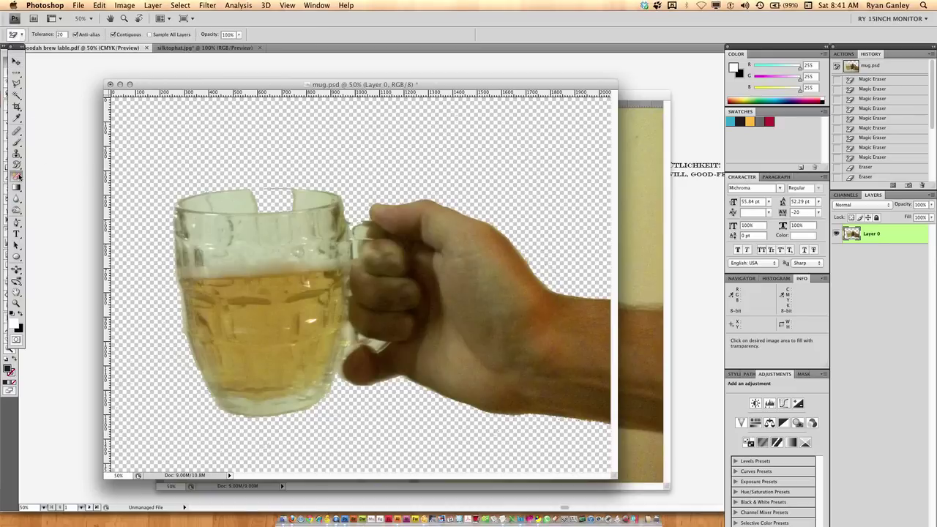
click(228, 207)
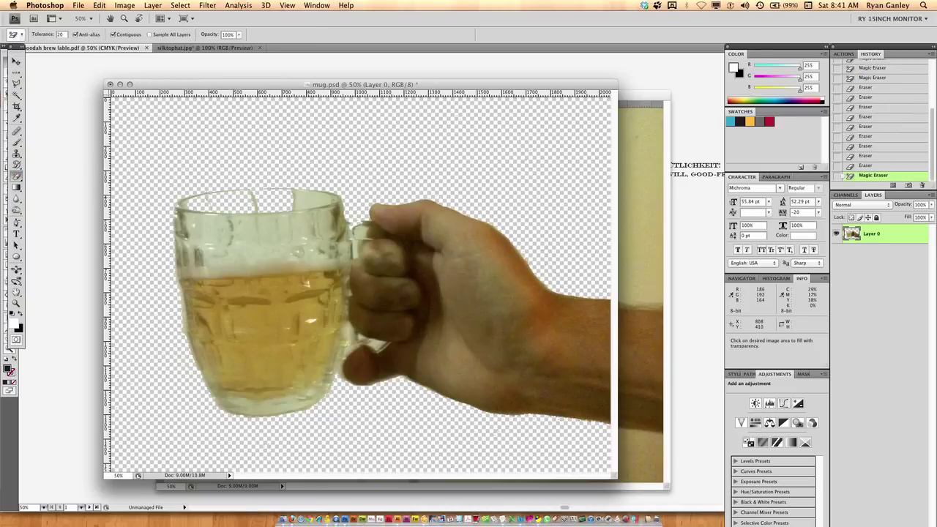
click(324, 205)
key(super+z)
key(super+z)
key(super+z)
click(359, 249)
key(super+z)
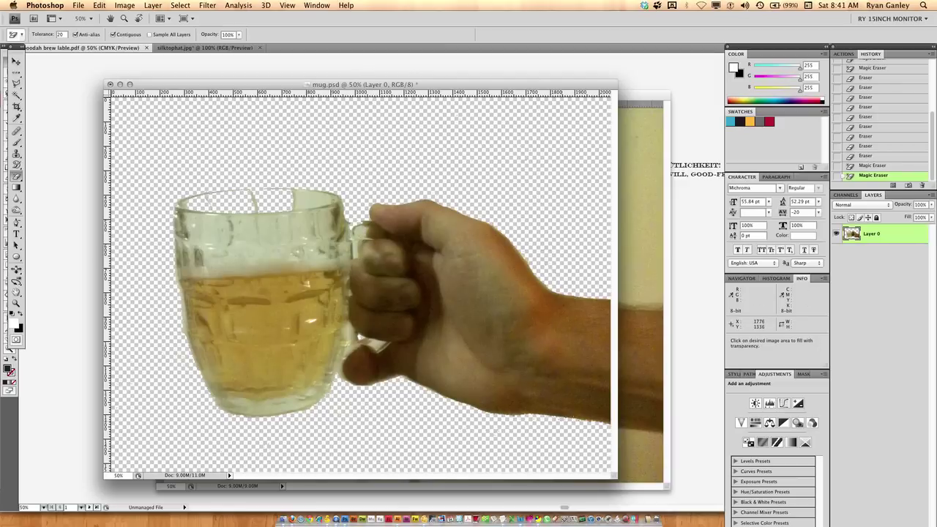
click(207, 5)
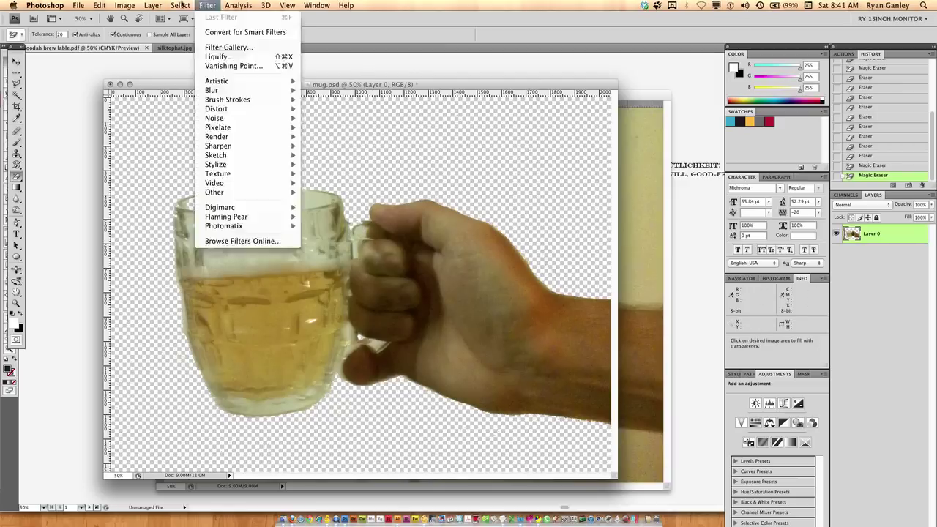
mouse_move(123, 6)
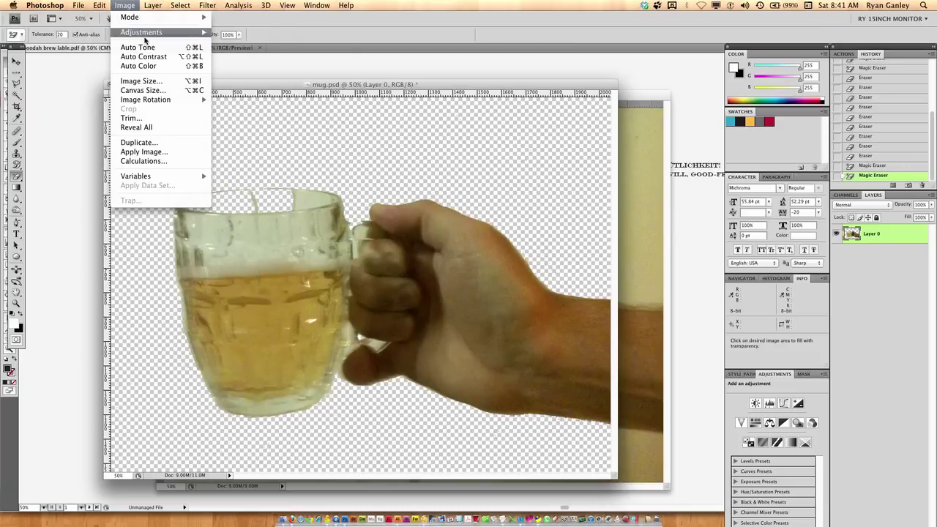
mouse_move(150, 35)
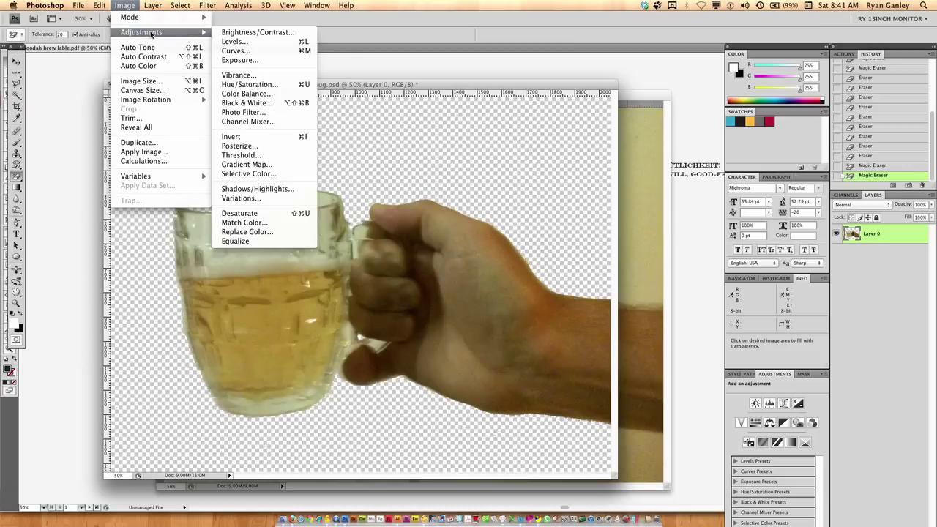
click(258, 33)
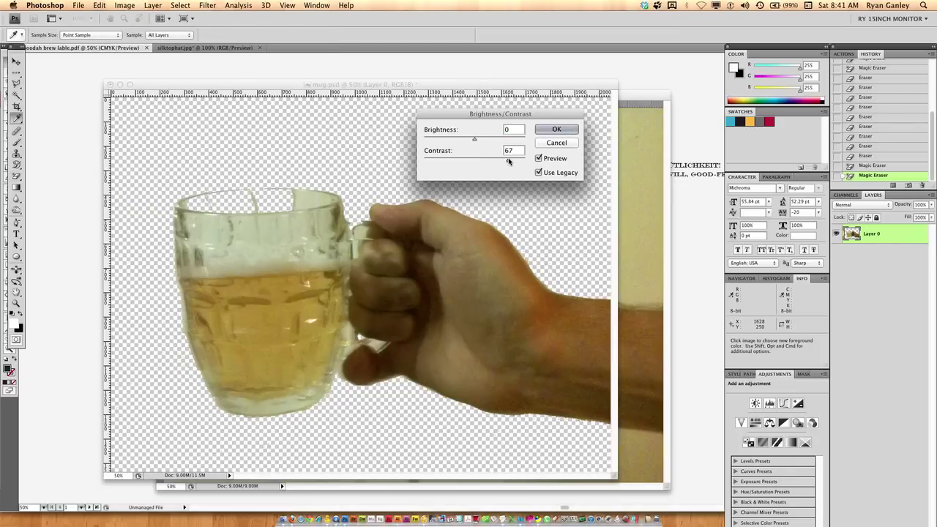
drag(509, 161, 504, 160)
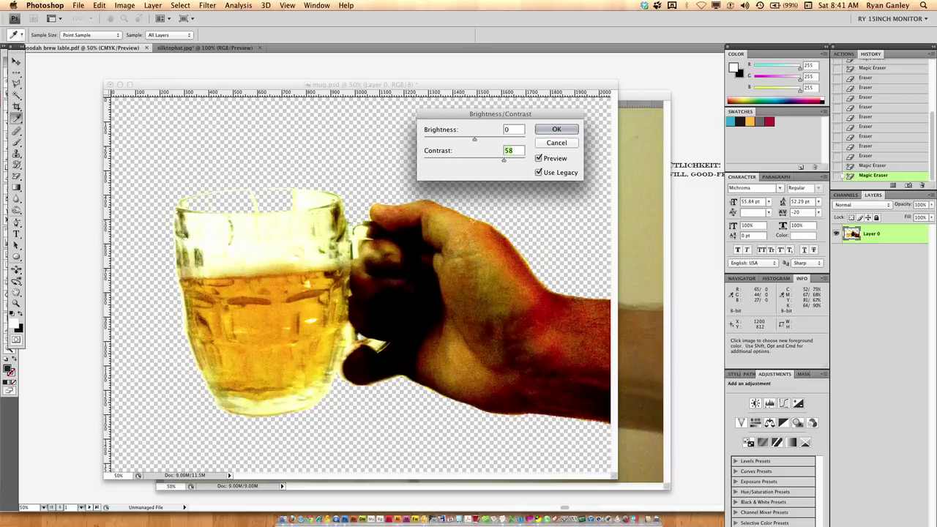
drag(503, 161, 485, 141)
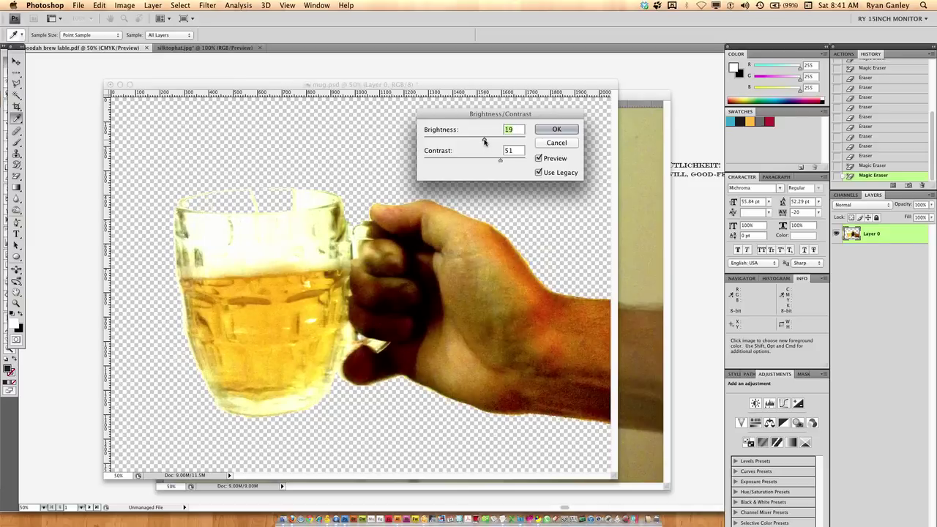
click(538, 172)
click(538, 172)
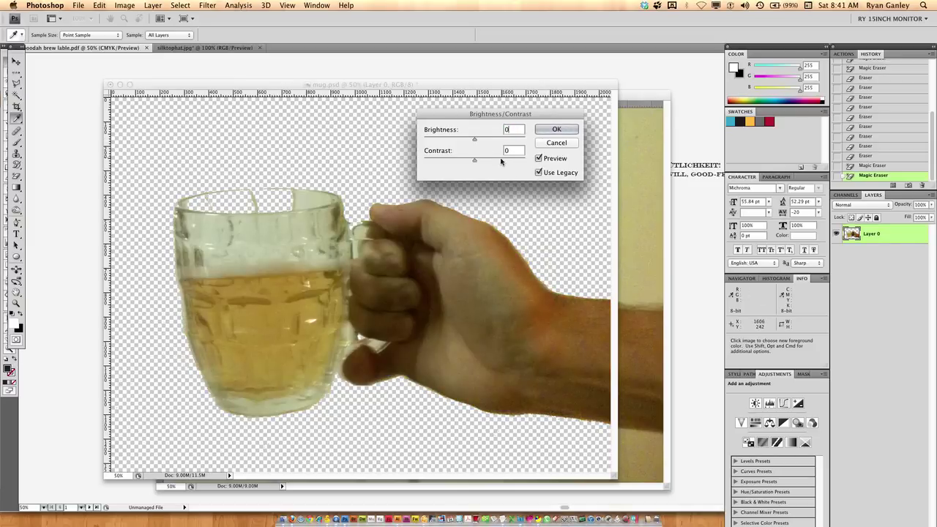
click(556, 142)
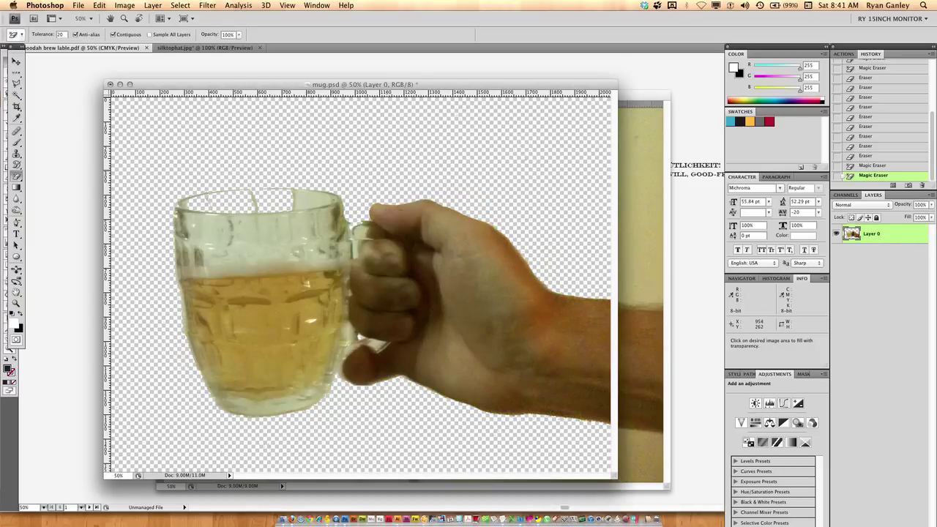
Boost the mug image's contrast with an S-shaped RGB Curves adjustment, using points at input 130, output 164 and input 82, output 54
click(125, 5)
mouse_move(146, 33)
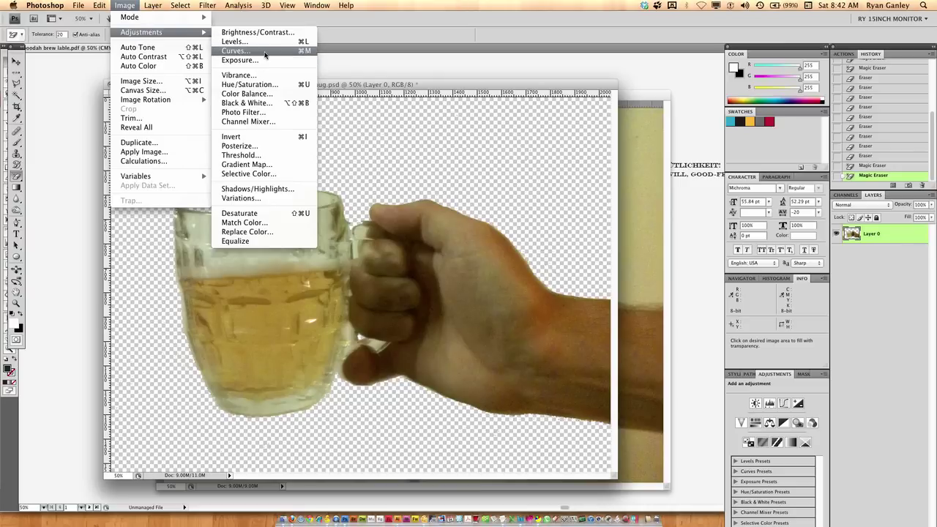
click(265, 56)
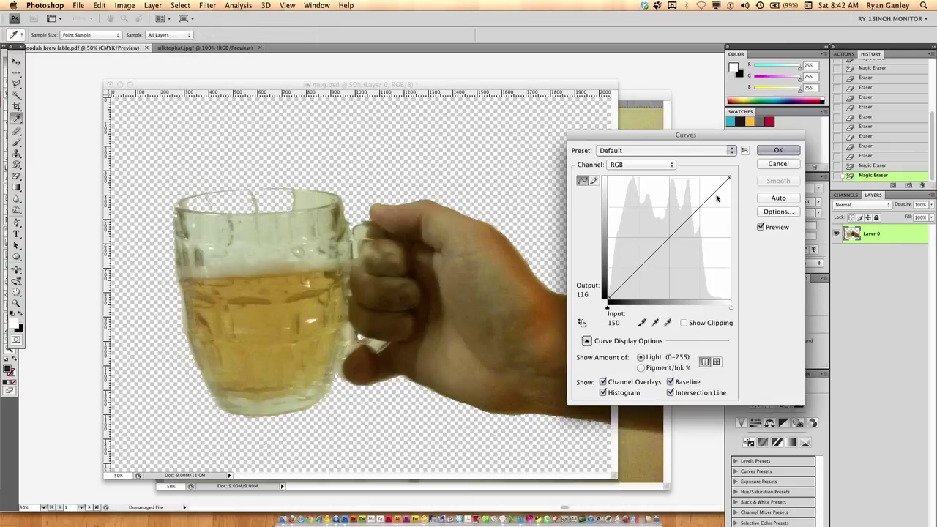
drag(675, 138, 647, 47)
drag(607, 181, 607, 193)
drag(658, 147, 642, 128)
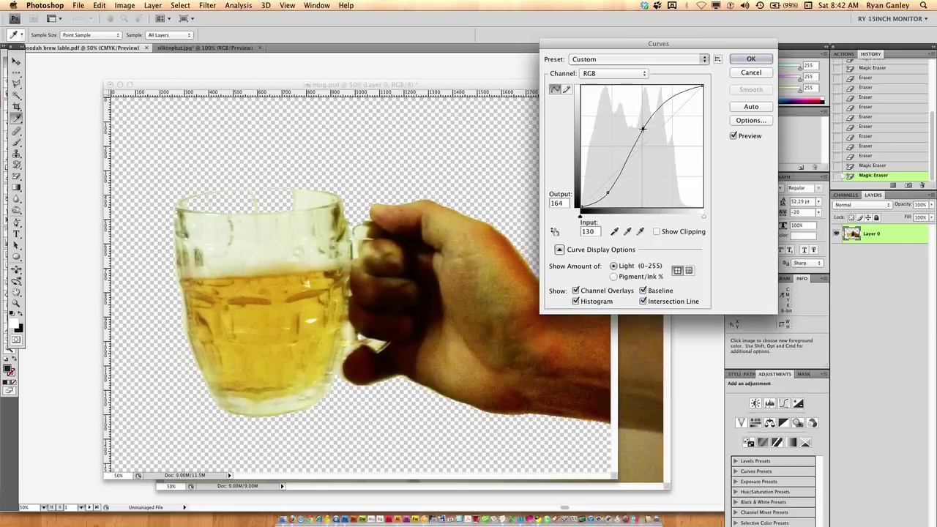
drag(609, 191, 617, 189)
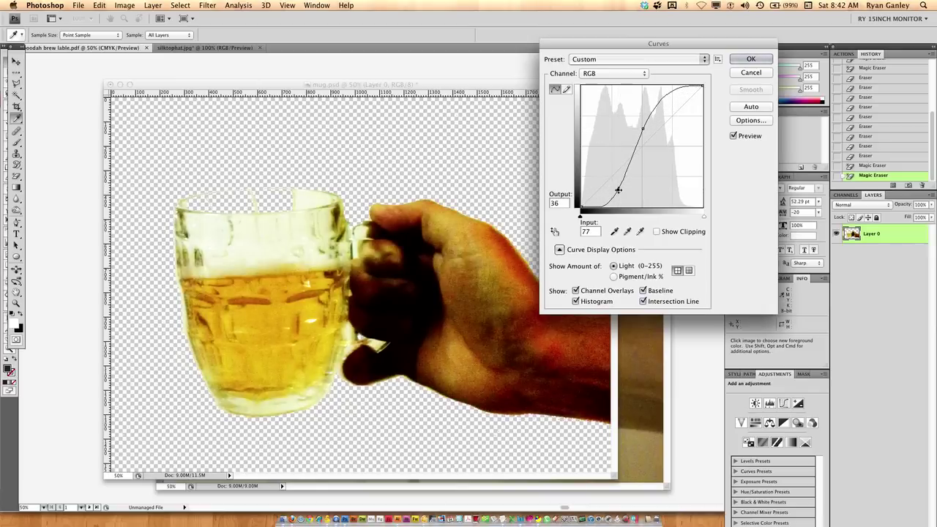
click(422, 307)
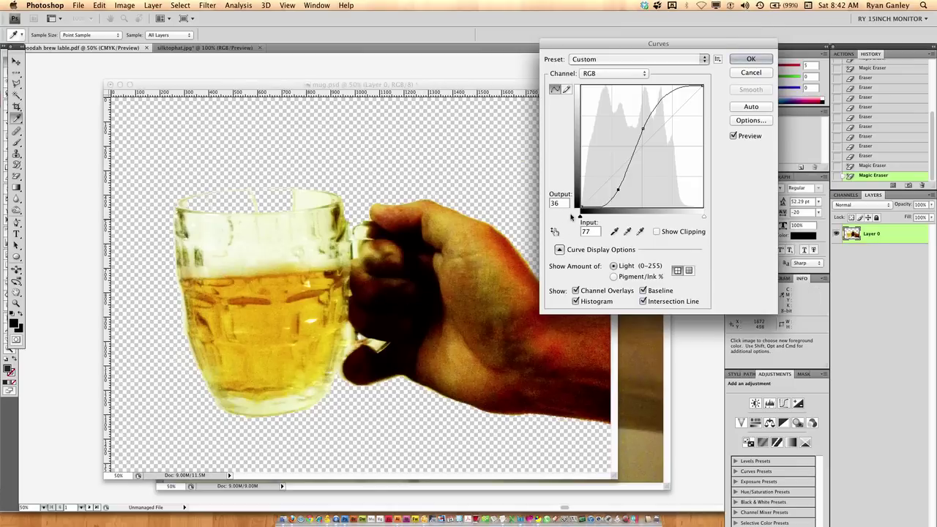
click(594, 202)
drag(594, 202, 620, 181)
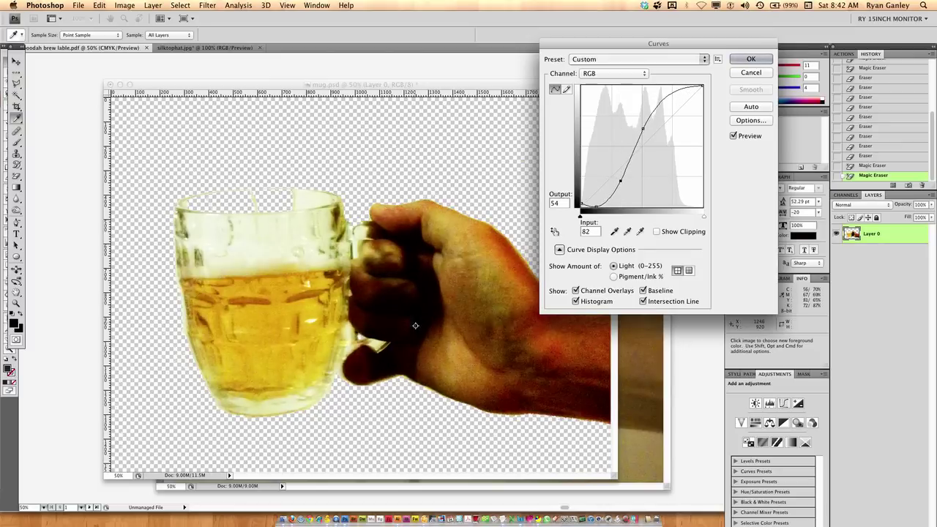
click(738, 63)
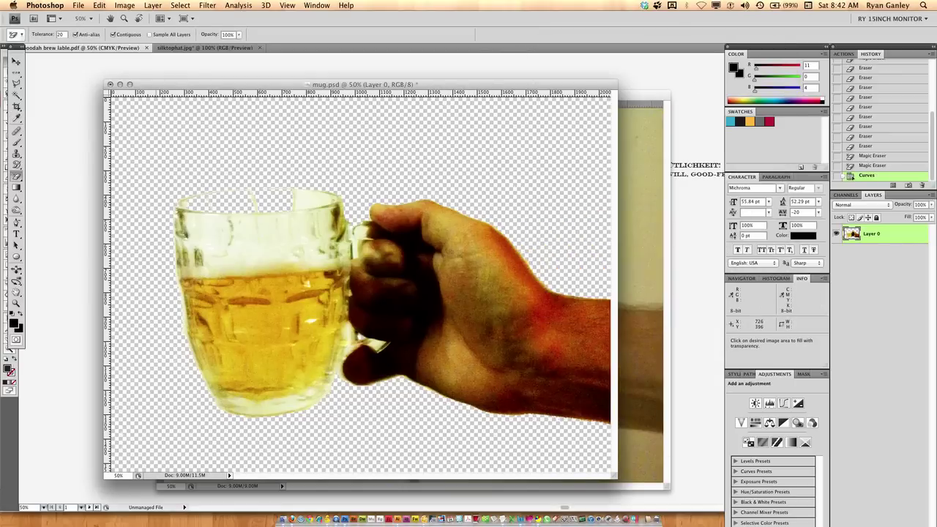
Lighten the dark fingers and the foam area of the mug with the Dodge tool, using a size 400 brush
click(16, 210)
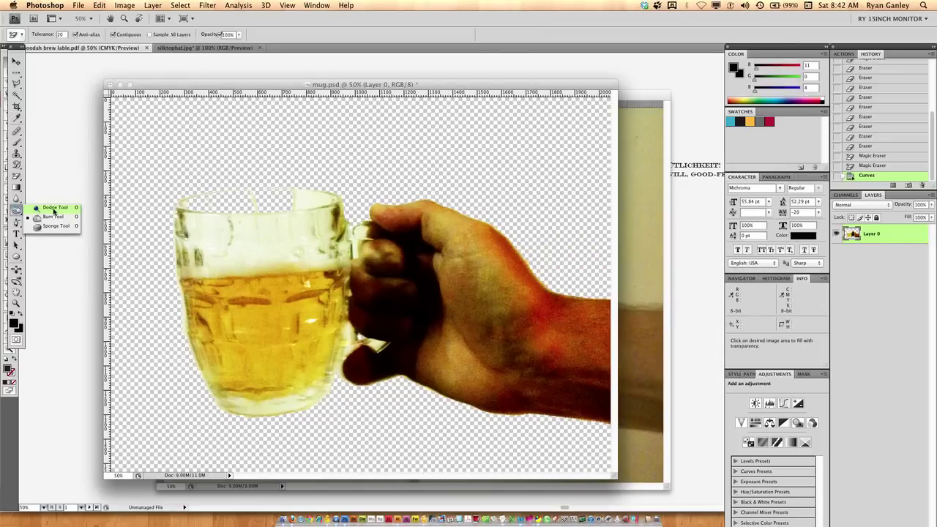
click(57, 210)
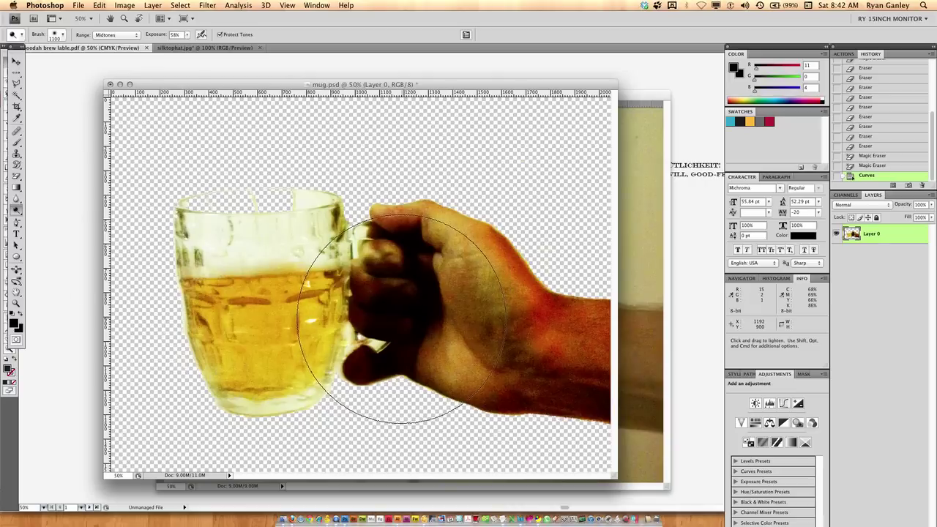
key(bracketleft)
key(bracketleft)
key(bracketleft)
key(bracketleft)
key(bracketleft)
key(bracketleft)
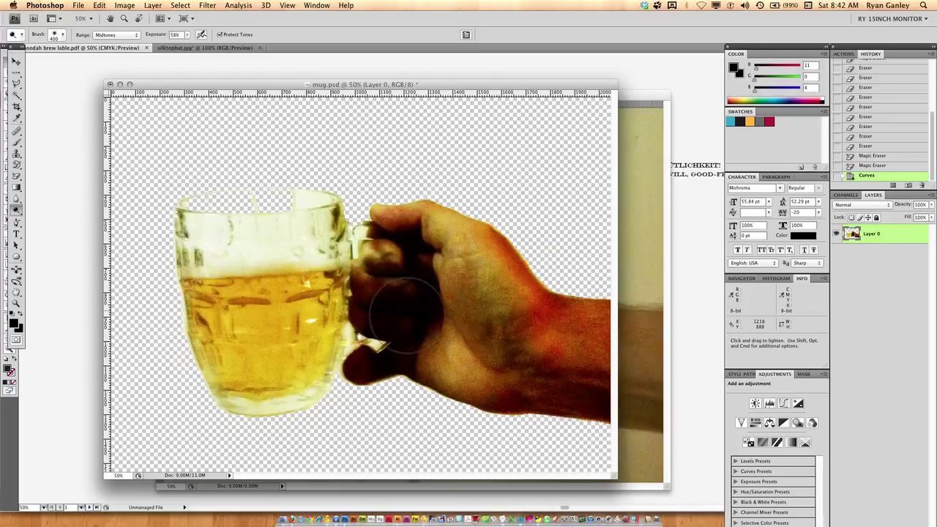
mouse_move(393, 312)
mouse_down()
mouse_move(393, 296)
mouse_move(388, 311)
mouse_move(399, 300)
mouse_move(402, 322)
mouse_move(391, 289)
mouse_move(398, 314)
mouse_move(396, 304)
mouse_move(399, 311)
mouse_move(414, 300)
mouse_move(403, 289)
mouse_move(400, 304)
mouse_move(399, 285)
mouse_move(385, 355)
mouse_move(366, 360)
mouse_move(402, 289)
mouse_move(397, 232)
mouse_up()
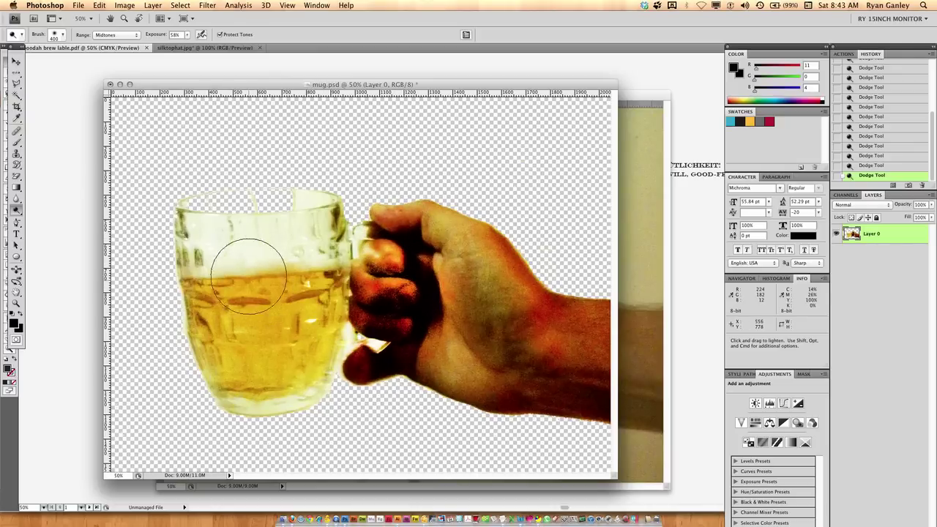
mouse_move(218, 250)
mouse_down()
mouse_move(203, 250)
mouse_move(310, 237)
mouse_up()
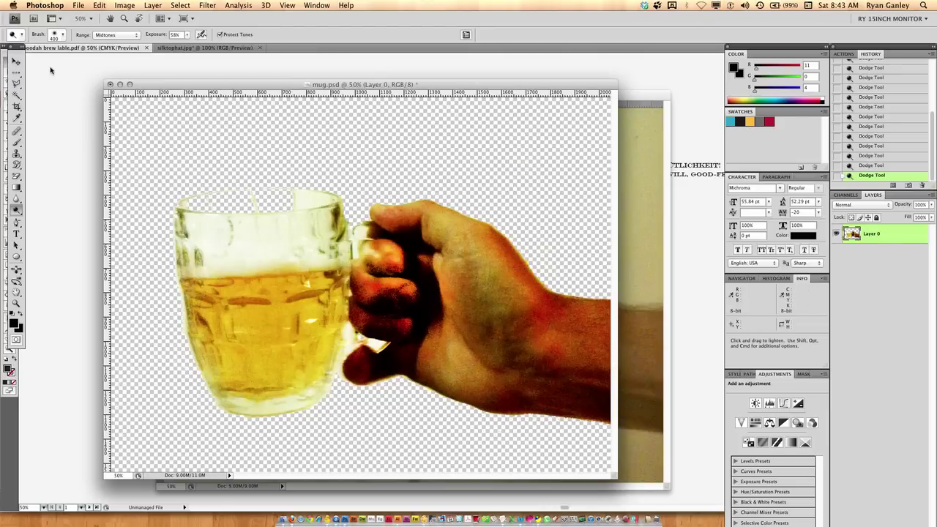
Save the cut-out mug for the web as a transparent PNG-24 named mug.png on the Desktop
drag(152, 88, 157, 74)
click(78, 6)
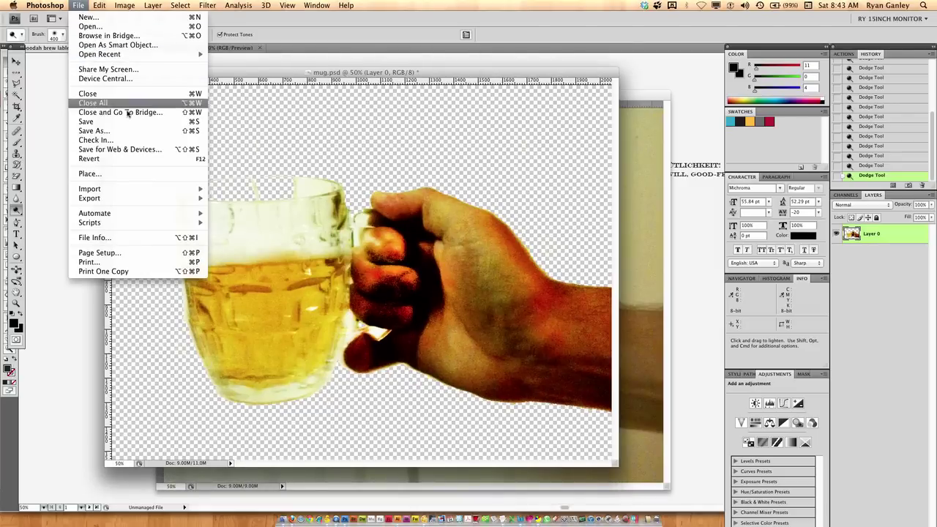
click(139, 150)
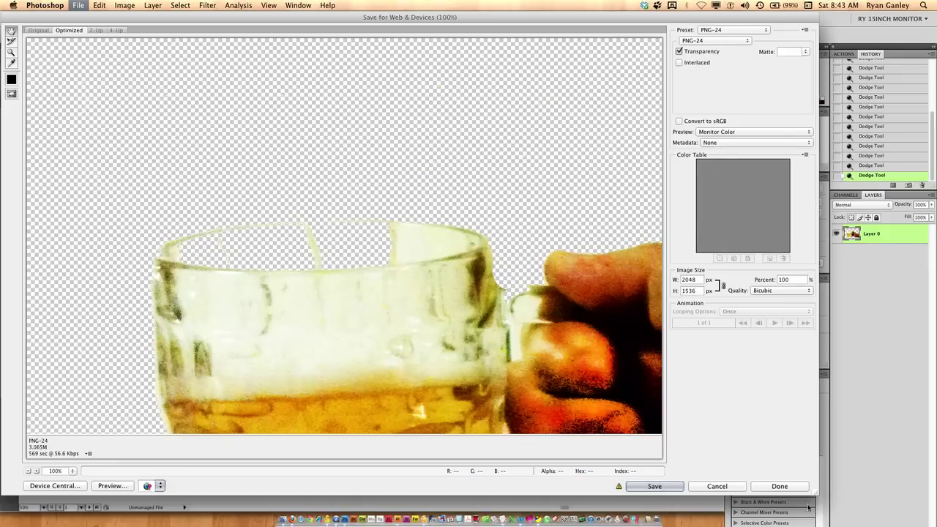
click(676, 486)
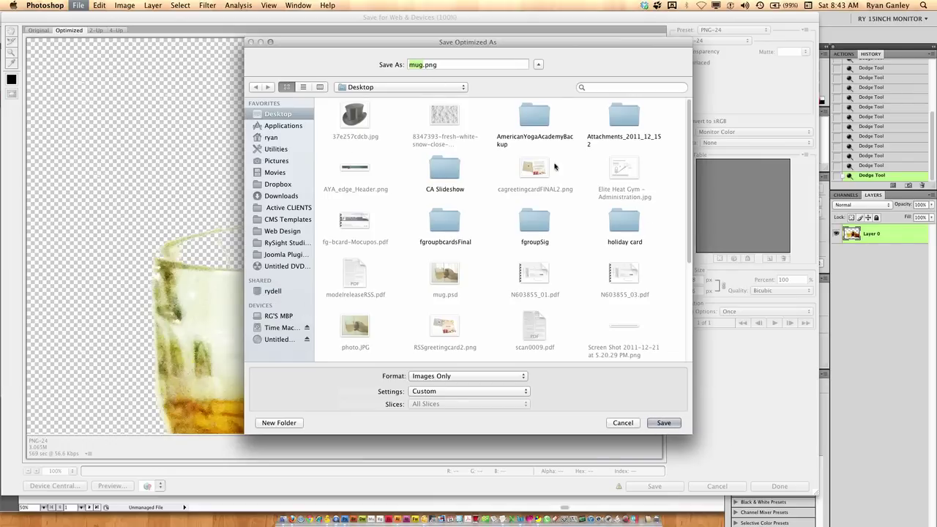
click(663, 423)
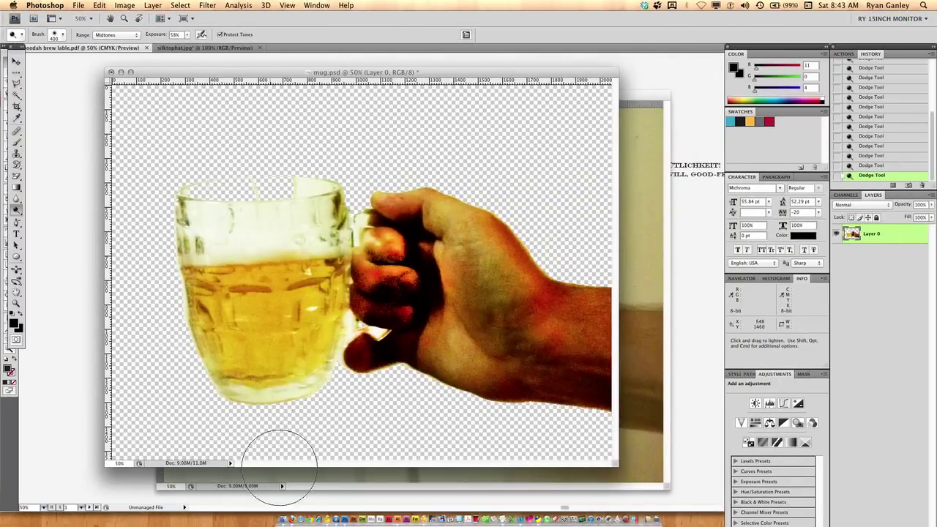
Switch to Finder, locate mug.png on the Desktop and open it in Illustrator
click(283, 515)
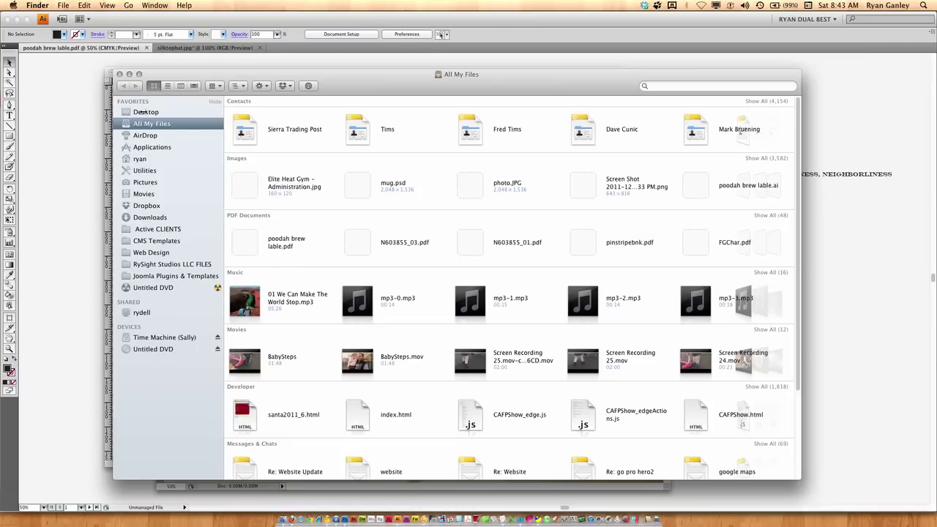
click(138, 111)
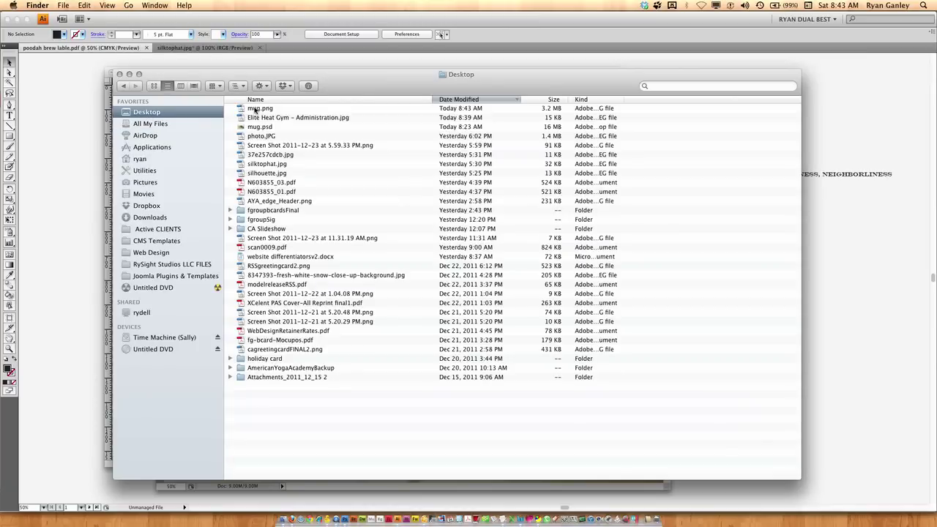
click(255, 109)
key(space)
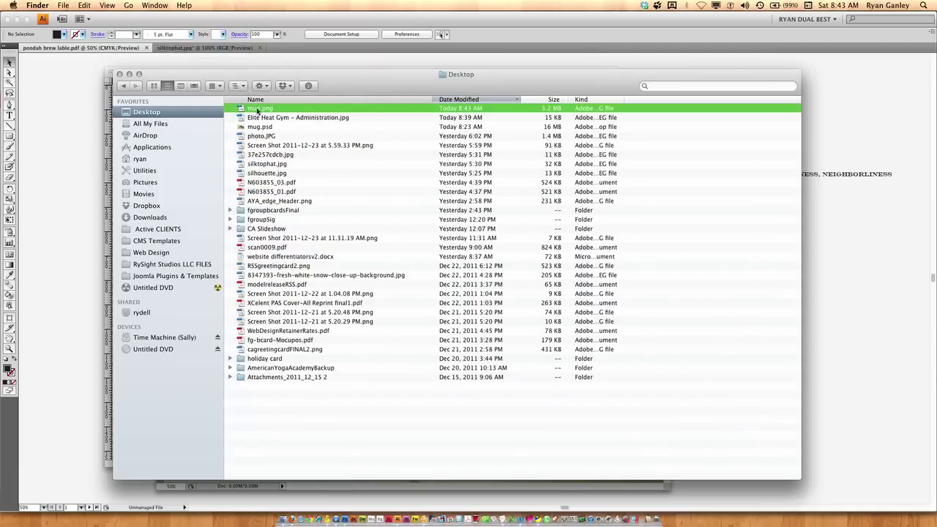
drag(258, 110, 397, 512)
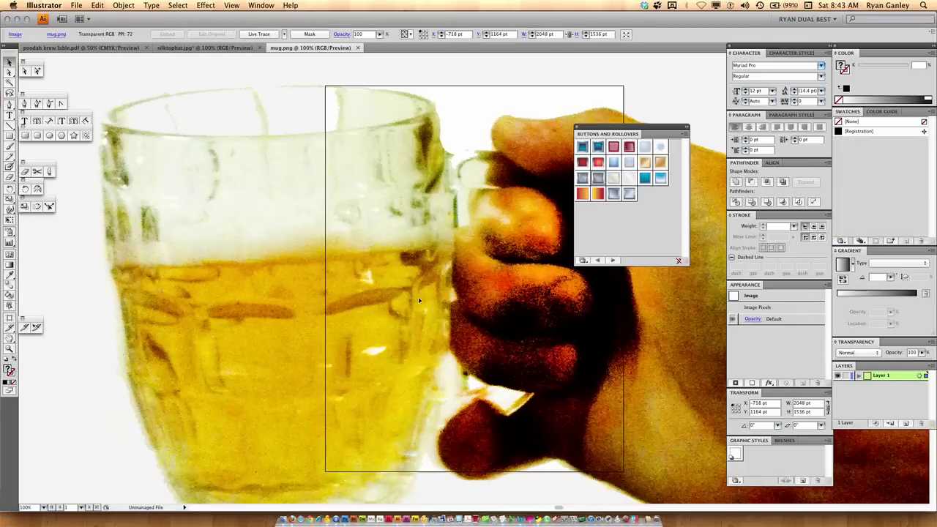
Move the mug image onto the artboard and scale it down proportionally to about 495 × 371 pt
key(super+minus)
key(super+minus)
key(super+minus)
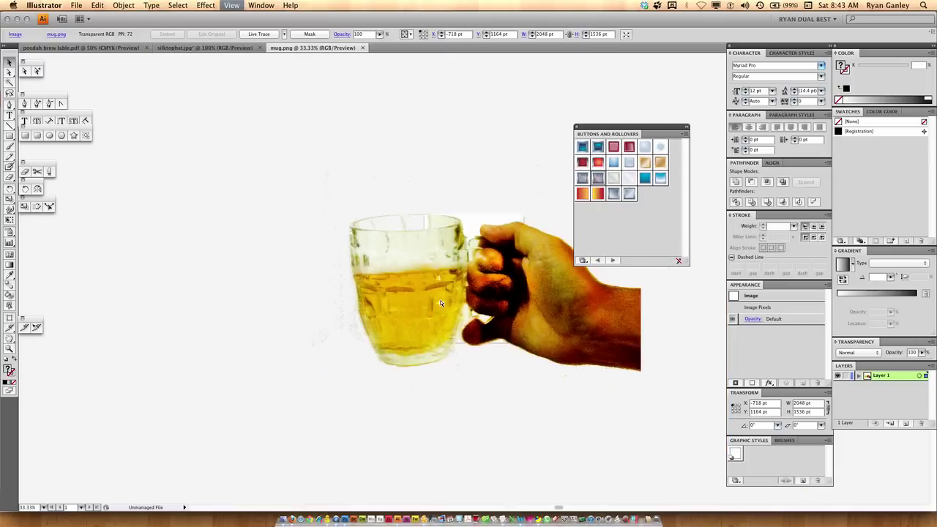
drag(441, 302, 351, 301)
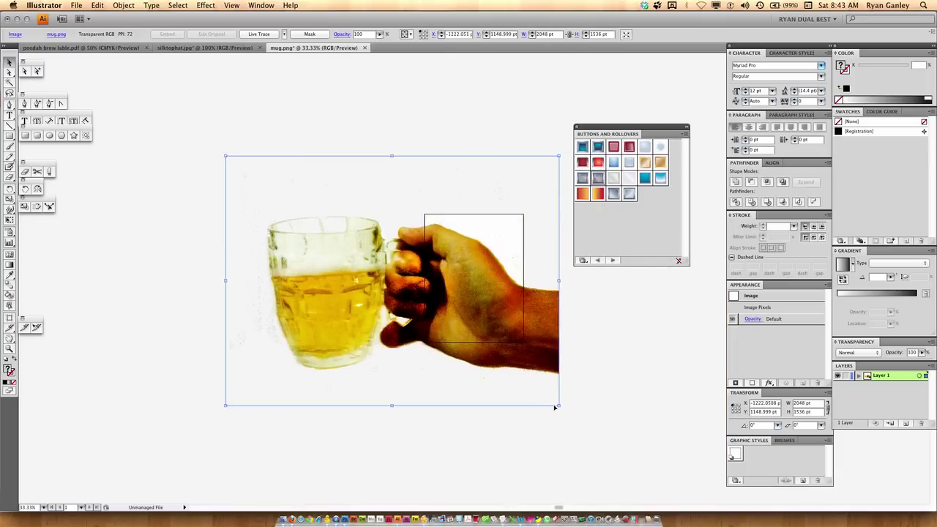
drag(559, 405, 395, 291)
key(super+0)
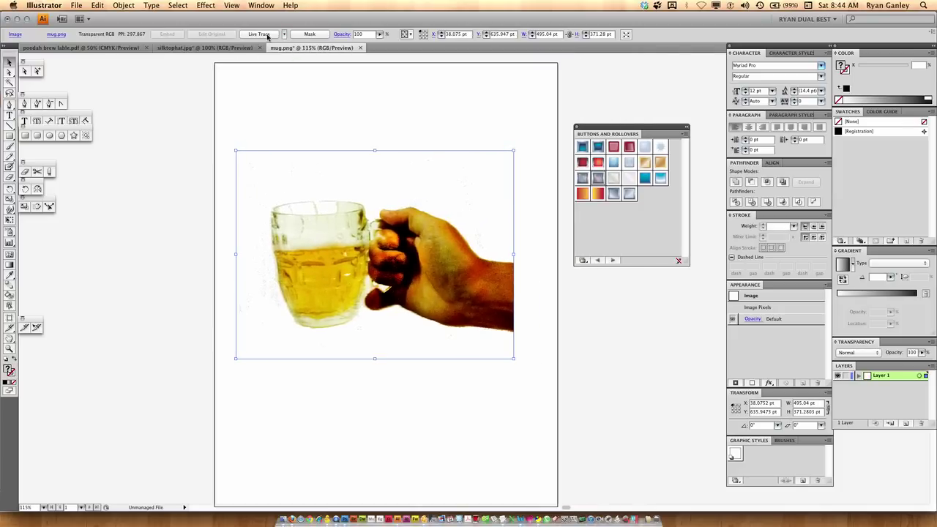
Convert the placed mug image into a tracing with Live Trace
click(393, 134)
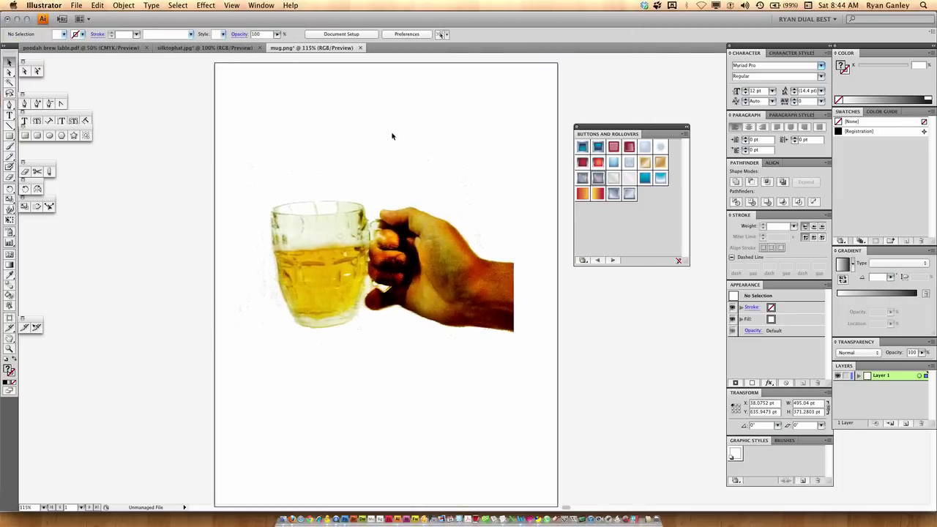
click(389, 213)
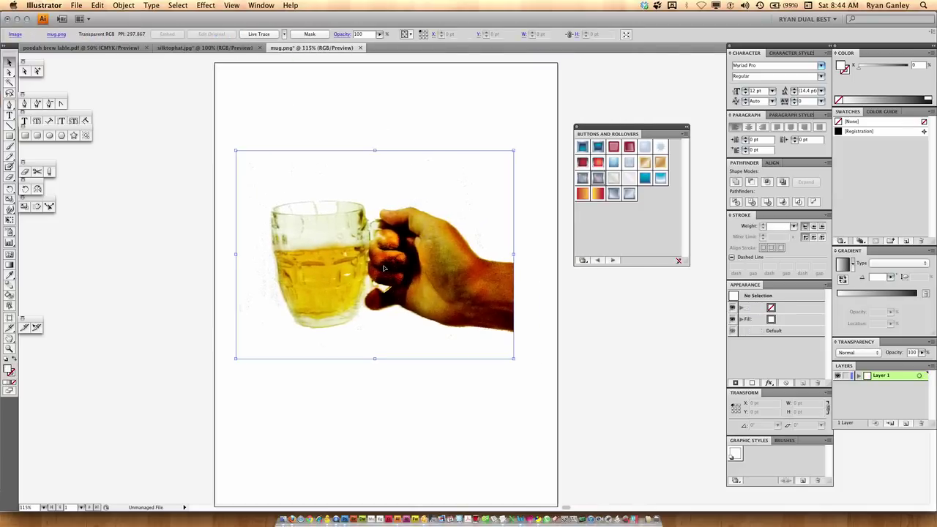
click(259, 34)
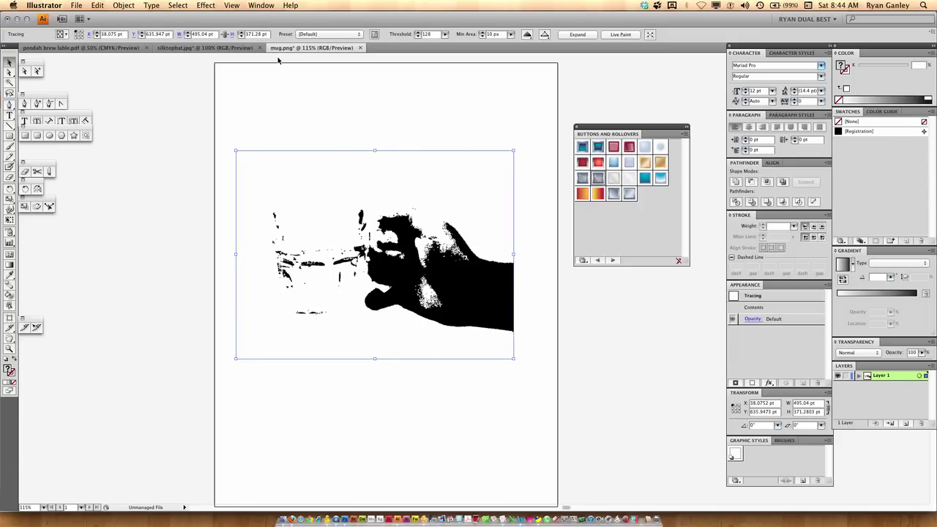
Set the black-and-white tracing's threshold to 215
click(445, 35)
drag(425, 46, 436, 47)
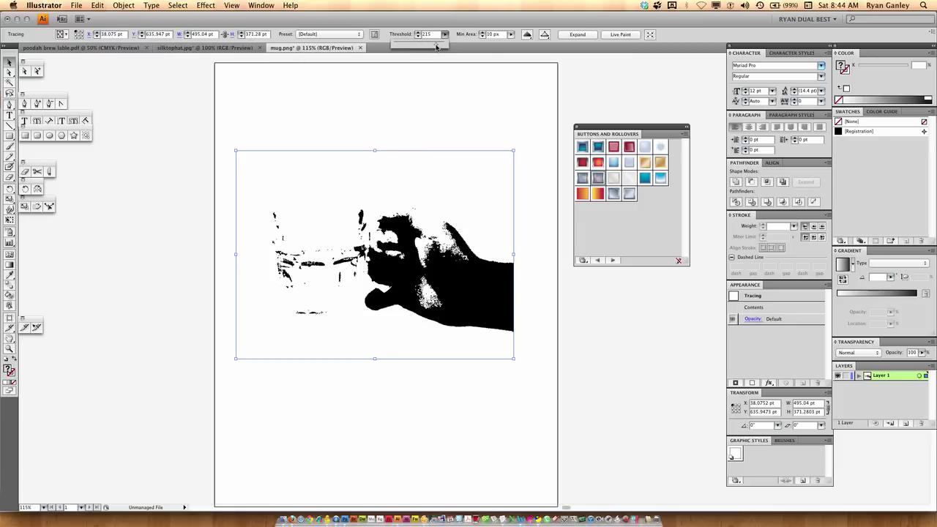
click(442, 102)
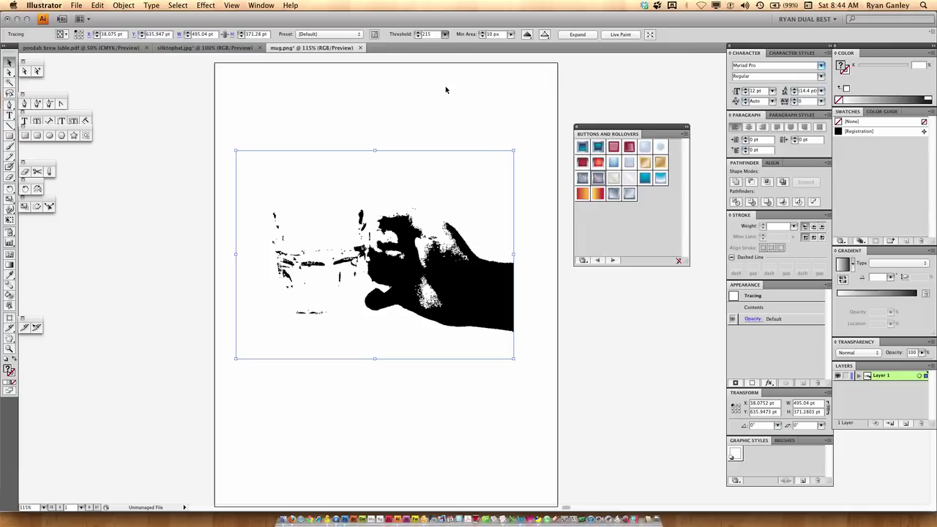
click(446, 83)
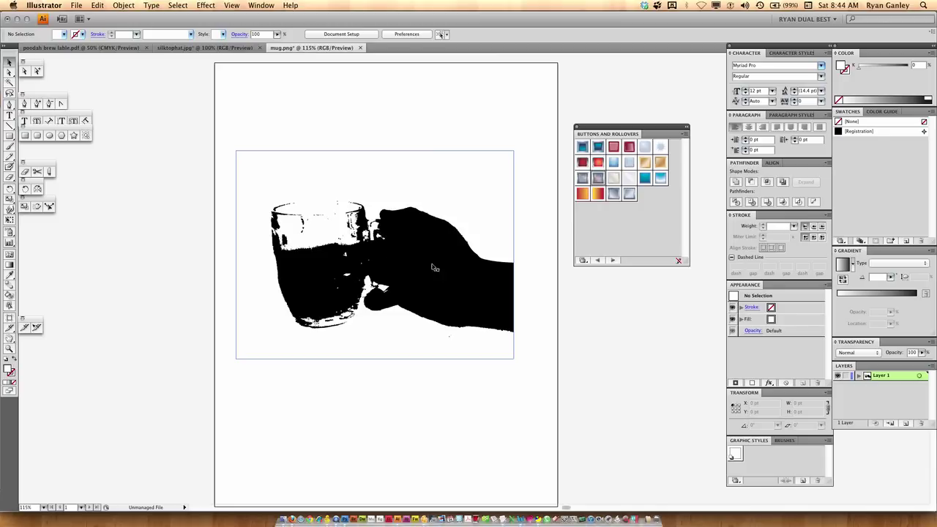
Apply the Color 6 preset to the mug tracing and adjust its position on the artboard
click(423, 231)
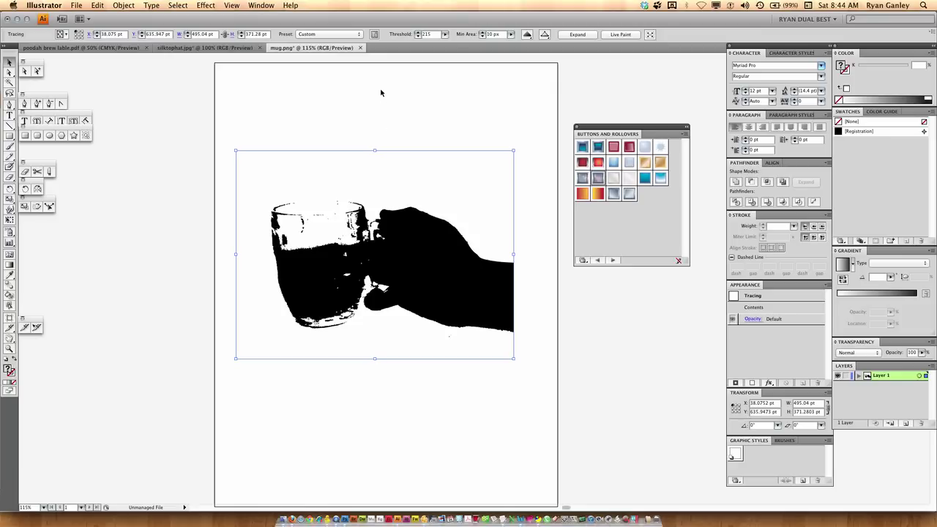
drag(428, 269, 431, 280)
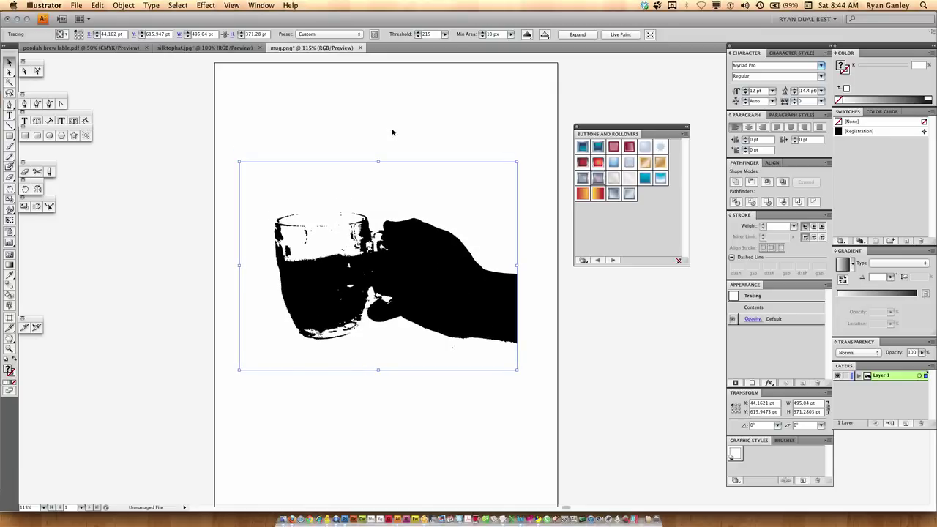
click(357, 34)
click(322, 58)
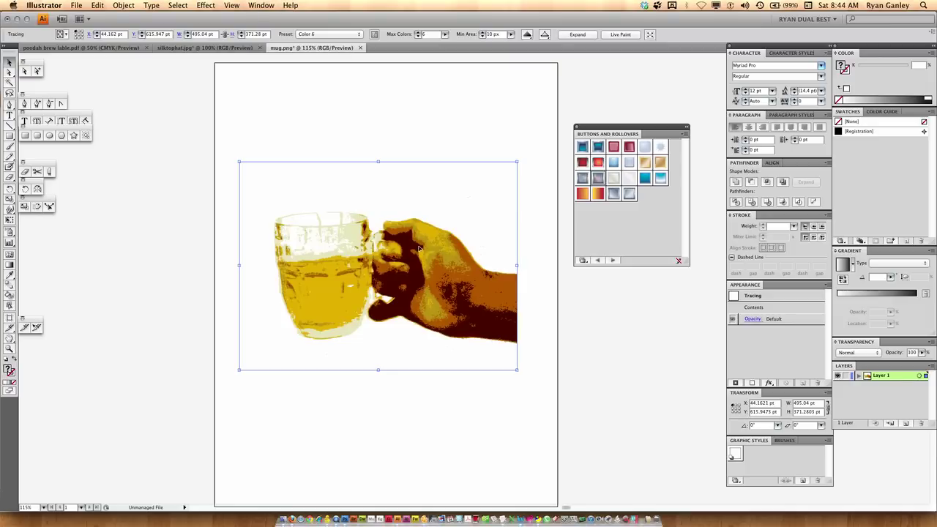
drag(415, 308, 435, 278)
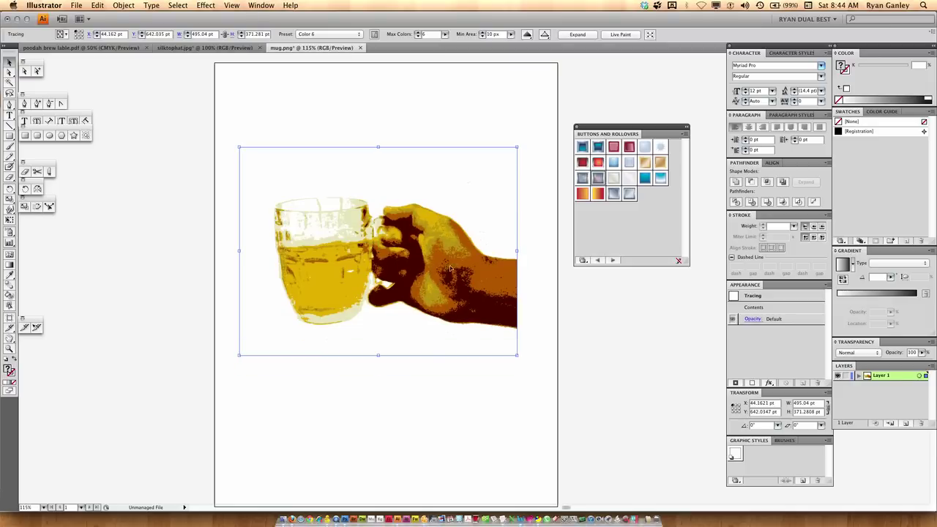
Expand the colour tracing into editable vector paths and shift the resulting group slightly on the artboard
click(577, 34)
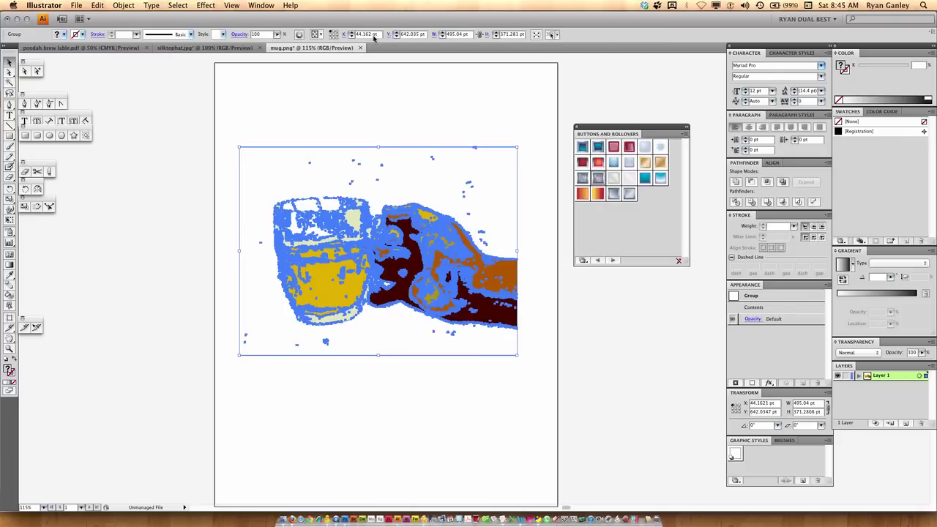
click(541, 255)
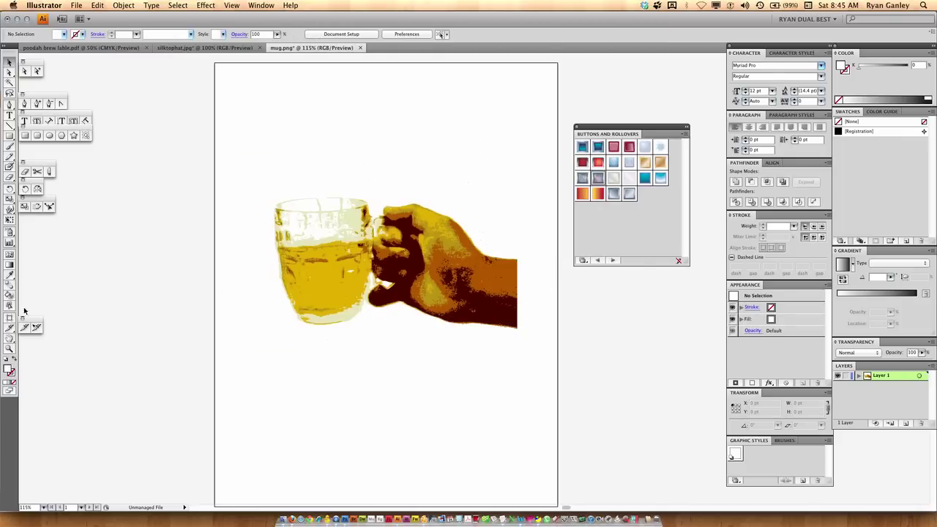
mouse_move(351, 286)
mouse_down()
mouse_move(307, 306)
mouse_move(402, 345)
mouse_move(399, 311)
mouse_move(430, 289)
mouse_move(410, 274)
mouse_up()
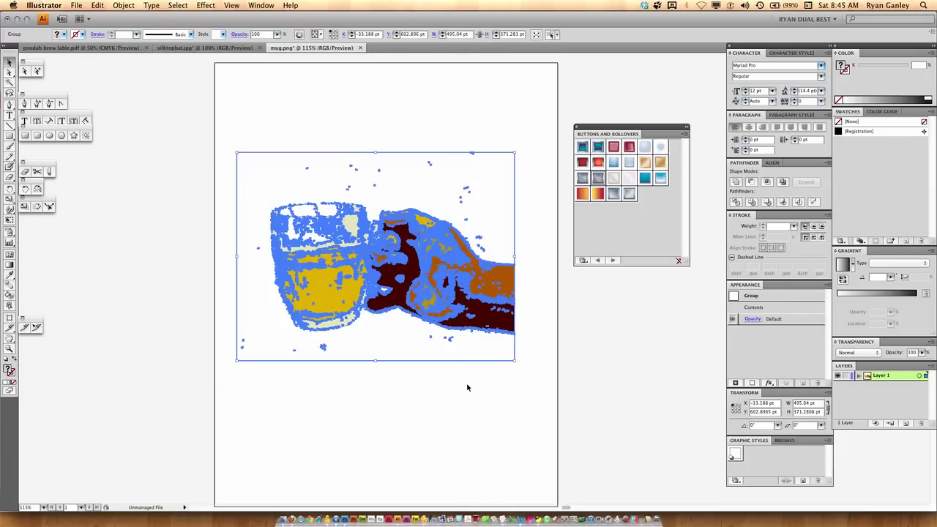
click(467, 387)
Pull the yellow beer shape out of the mug with the Group Selection tool and move it back into place
click(38, 73)
click(355, 164)
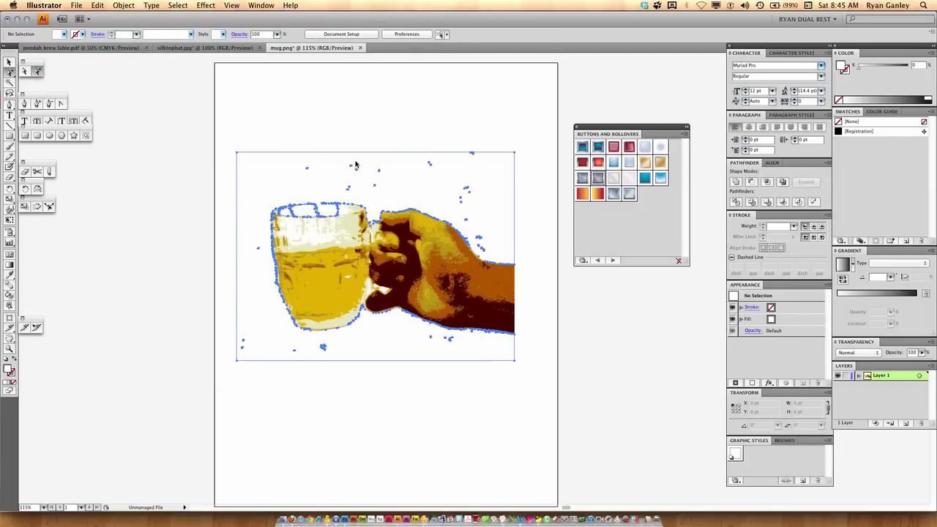
click(389, 387)
drag(313, 323, 249, 419)
click(344, 419)
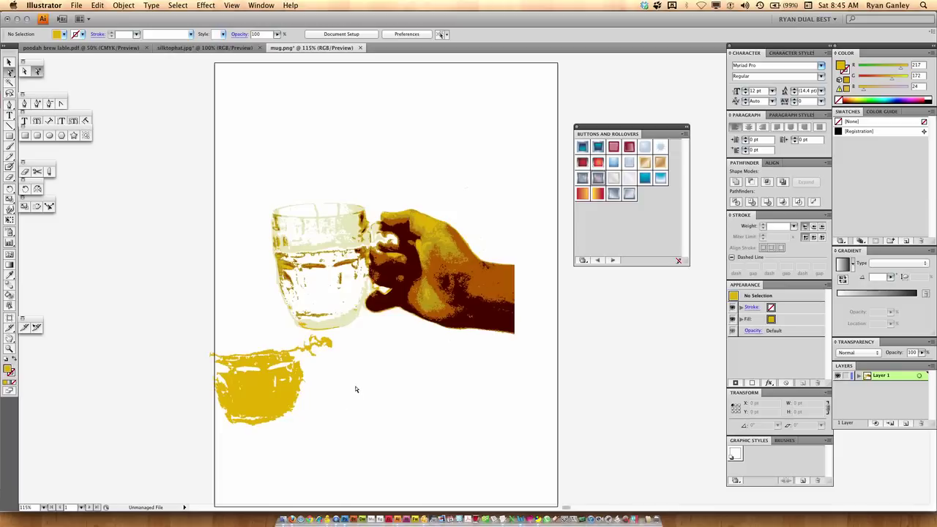
click(256, 426)
drag(260, 407, 324, 299)
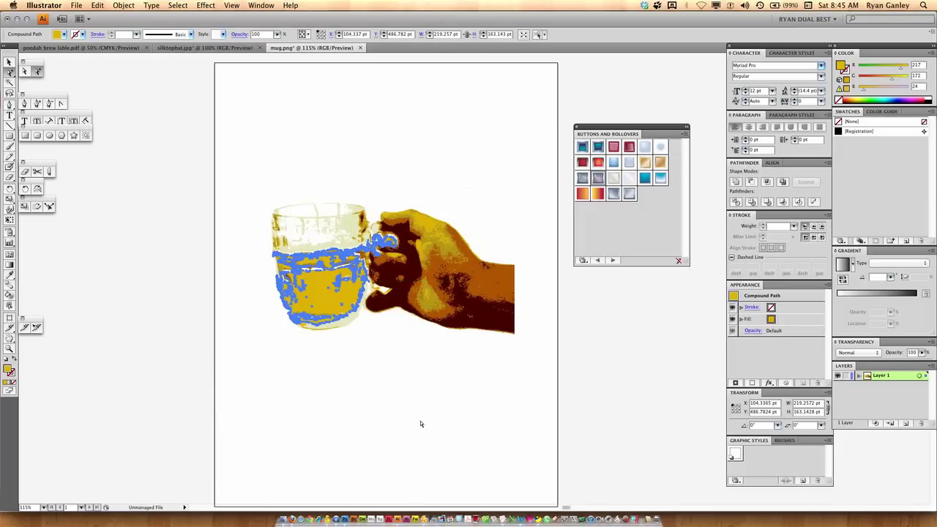